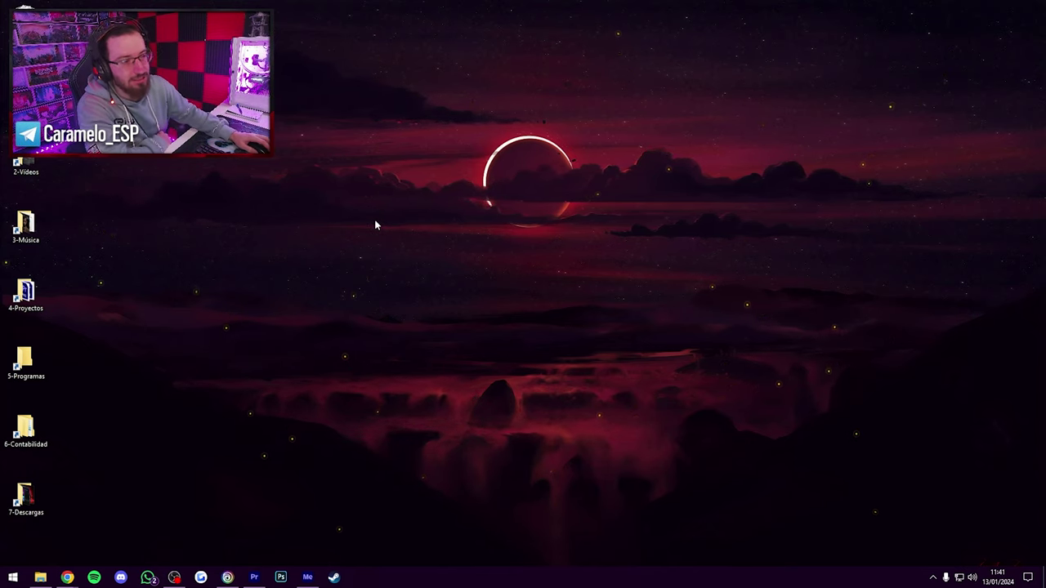
- Switch to File Explorer and open the MatchReplay folder under Rainbow Six Siege\Tom Clancy's Rainbow Six Siege on SSD Programas (E:)
{"action": "left_click", "coordinate": [43, 578]}
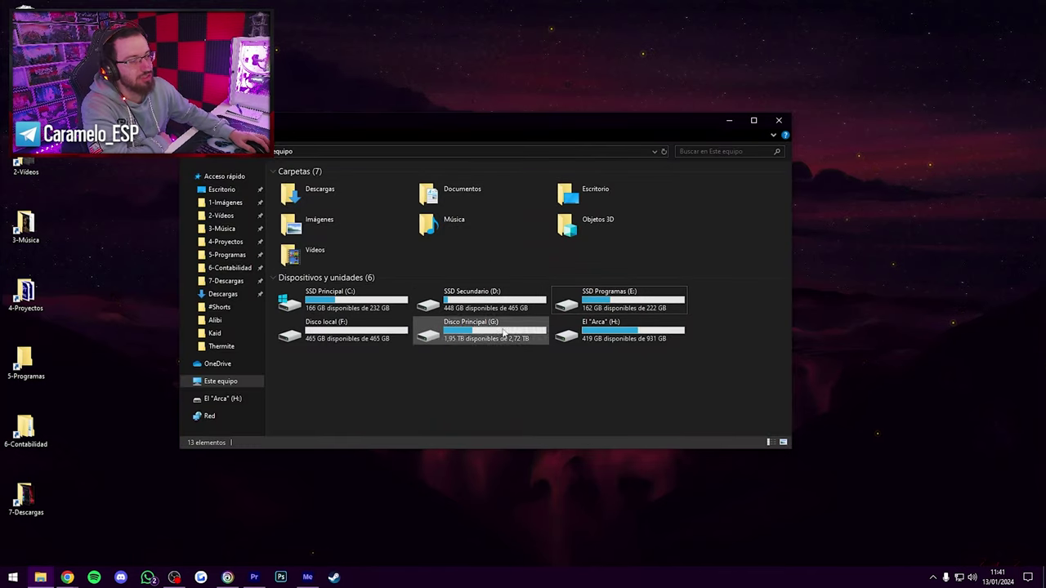
{"action": "double_click", "coordinate": [612, 294]}
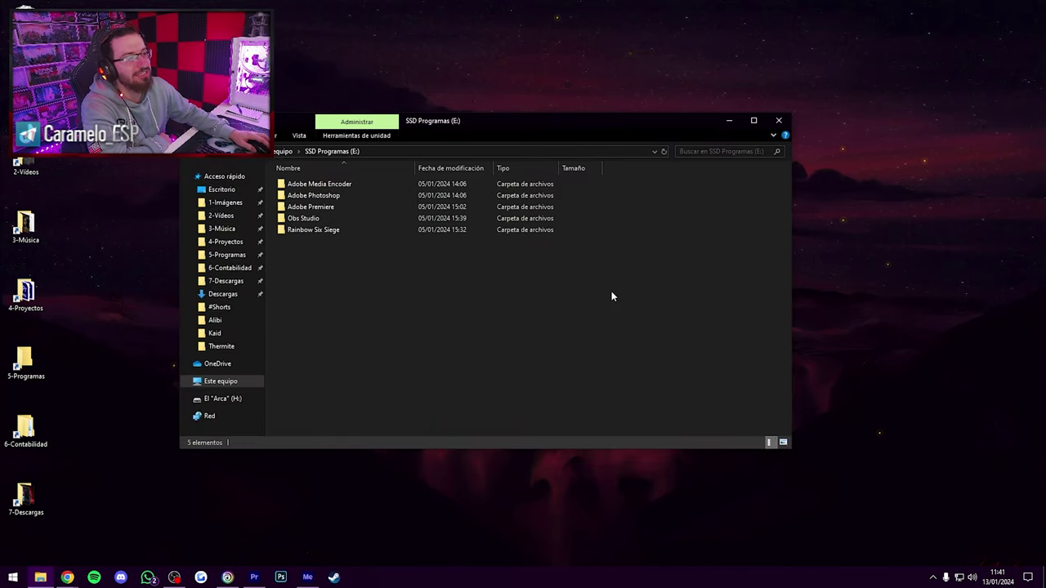
{"action": "double_click", "coordinate": [322, 230]}
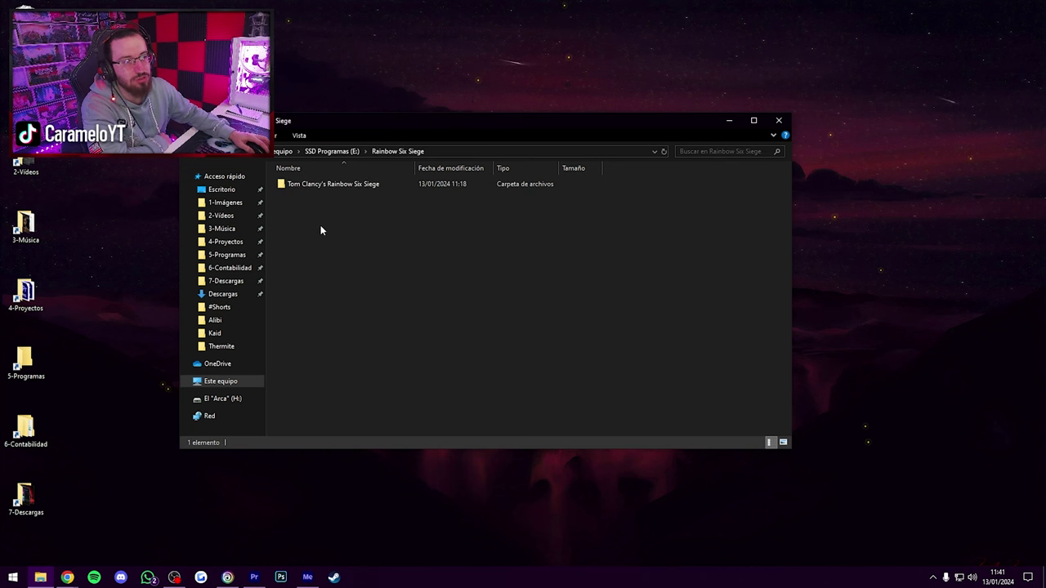
{"action": "double_click", "coordinate": [325, 183]}
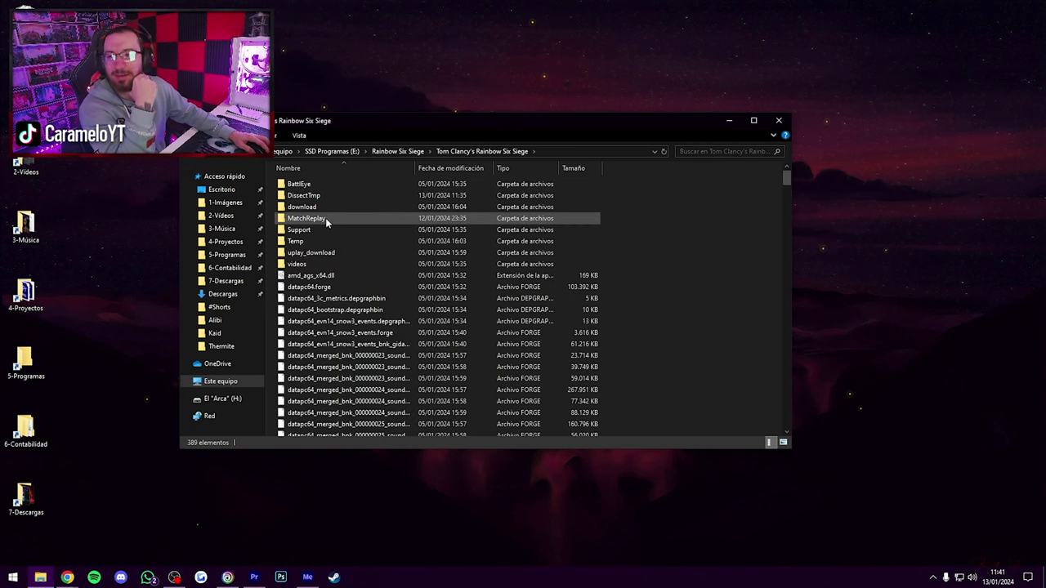
{"action": "left_click_drag", "start_coordinate": [465, 129], "coordinate": [620, 153]}
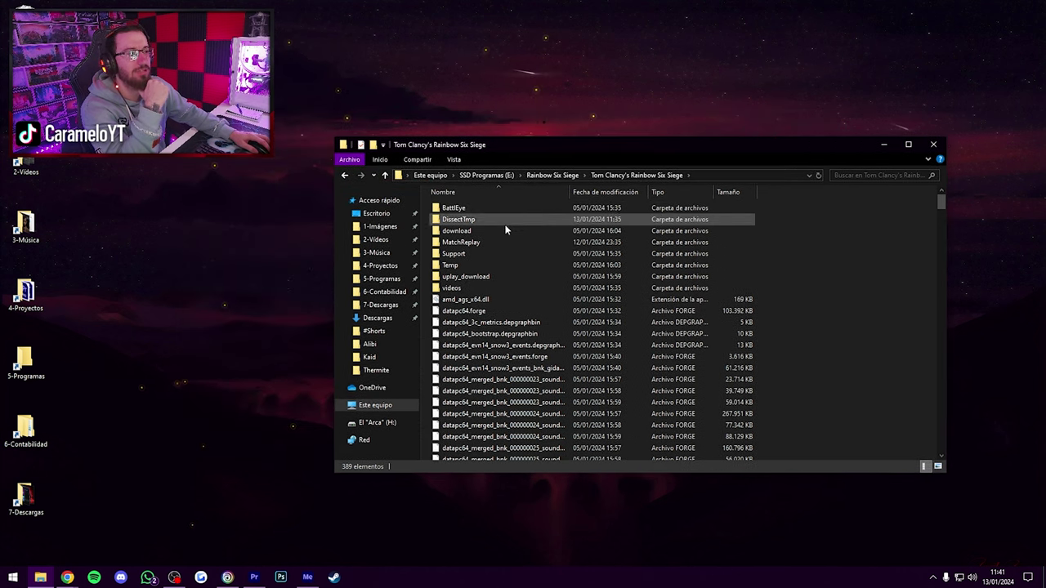
{"action": "double_click", "coordinate": [465, 240]}
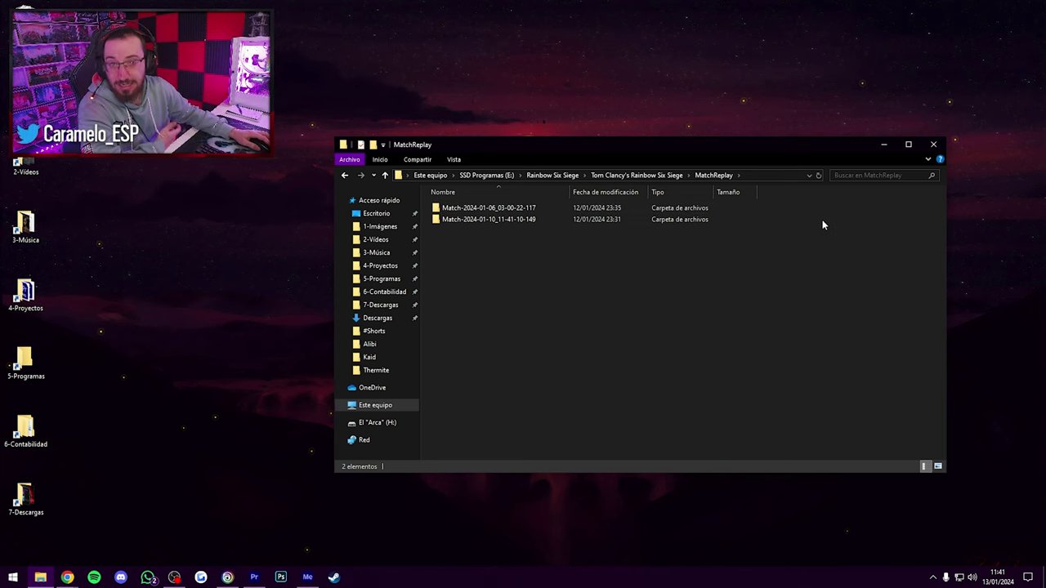
- Inspect the round recordings inside the Match-2024-01-06_03-00-22-117 folder and return to the MatchReplay folder
{"action": "double_click", "coordinate": [496, 208]}
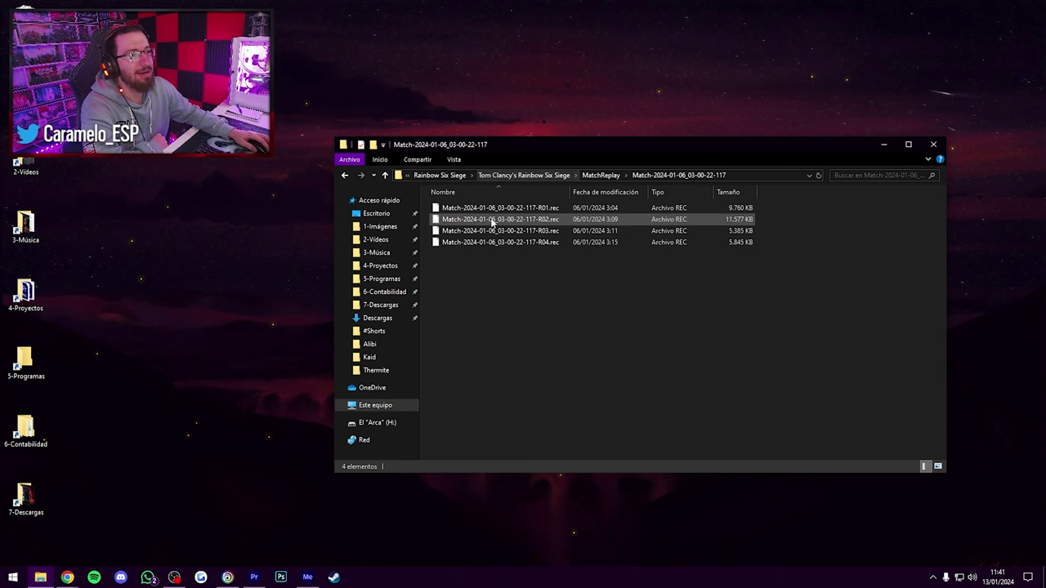
{"action": "key", "text": "alt+Left"}
{"action": "double_click", "coordinate": [470, 209]}
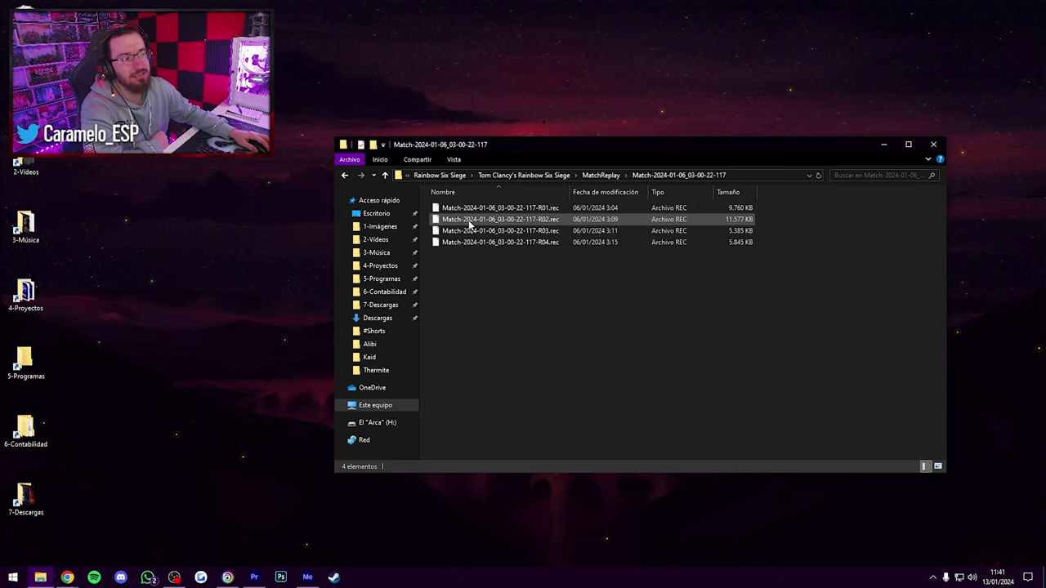
{"action": "key", "text": "alt+Left"}
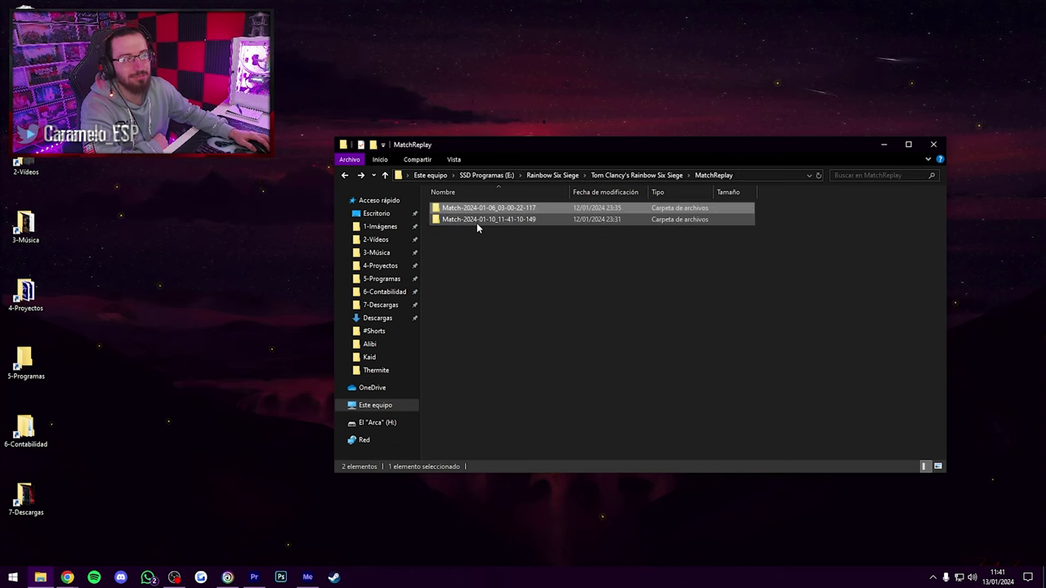
{"action": "left_click_drag", "start_coordinate": [460, 211], "coordinate": [486, 217]}
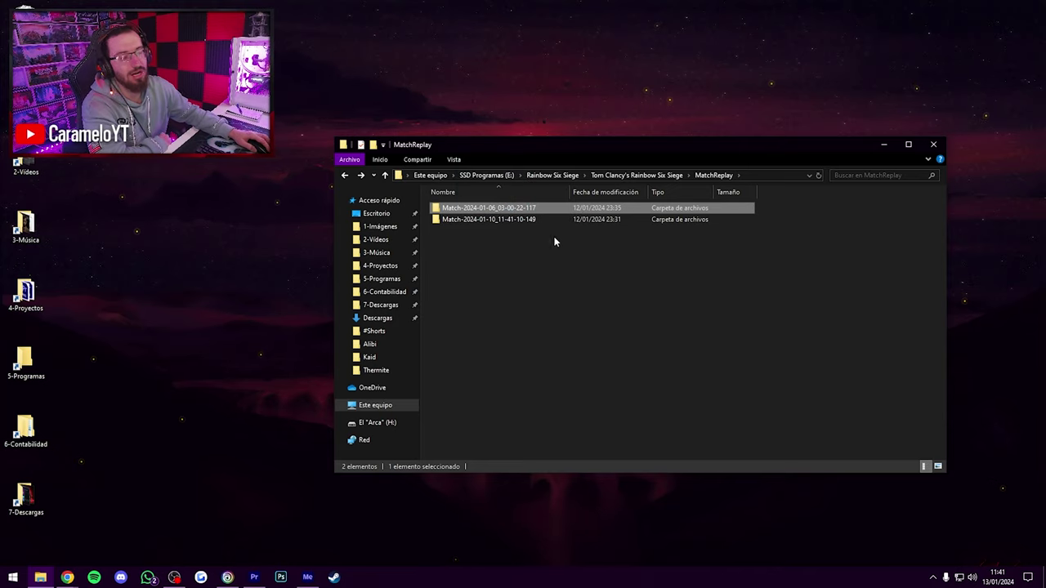
{"action": "left_click", "coordinate": [494, 254]}
- Switch to the WeTransfer page in Chrome and add the Match-2024-01-06_03-00-22-117 folder from File Explorer to the transfer
{"action": "mouse_move", "coordinate": [67, 577]}
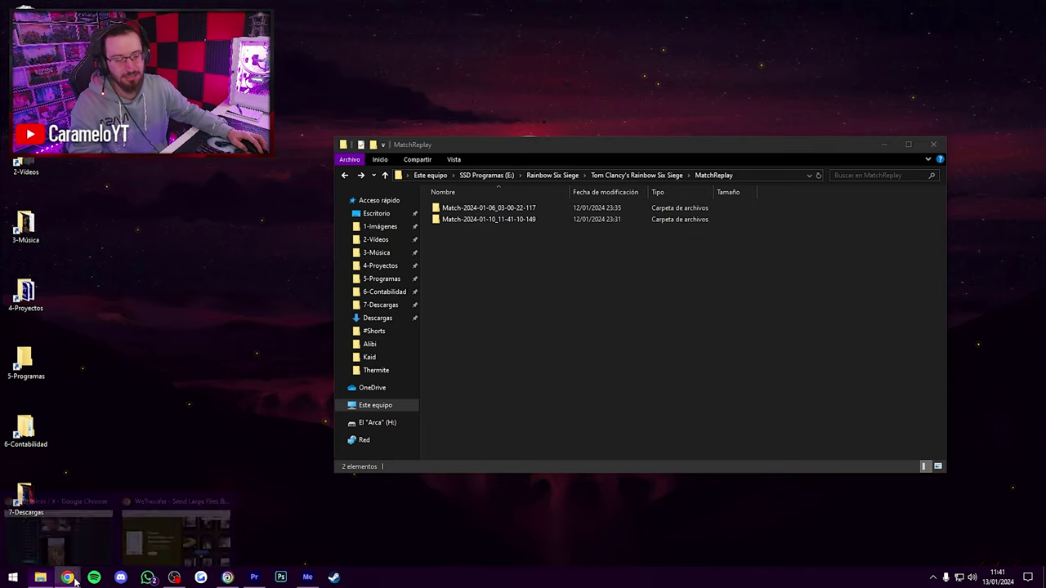
{"action": "left_click", "coordinate": [176, 536]}
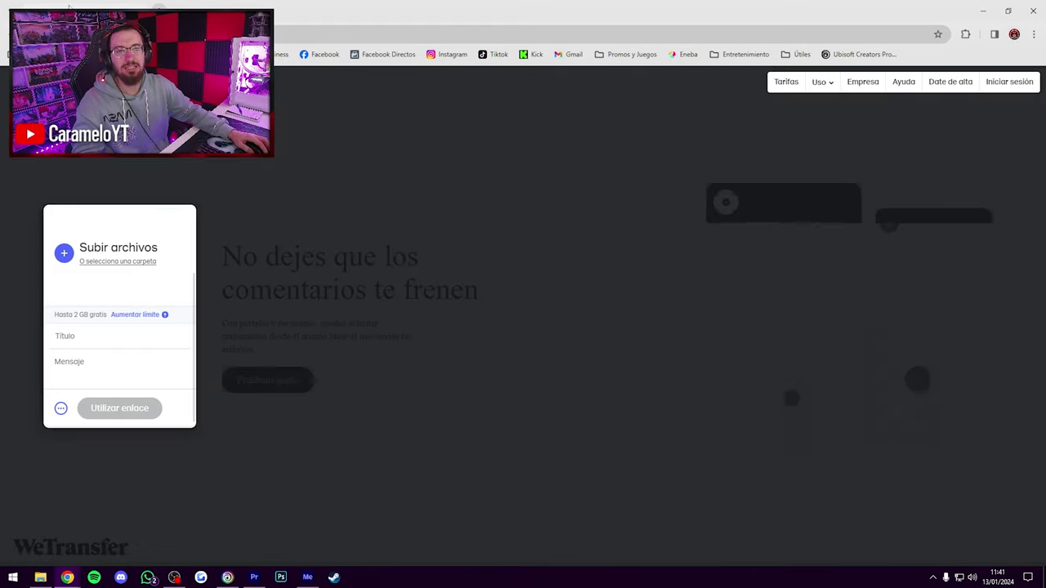
{"action": "left_click_drag", "start_coordinate": [409, 10], "coordinate": [638, 218]}
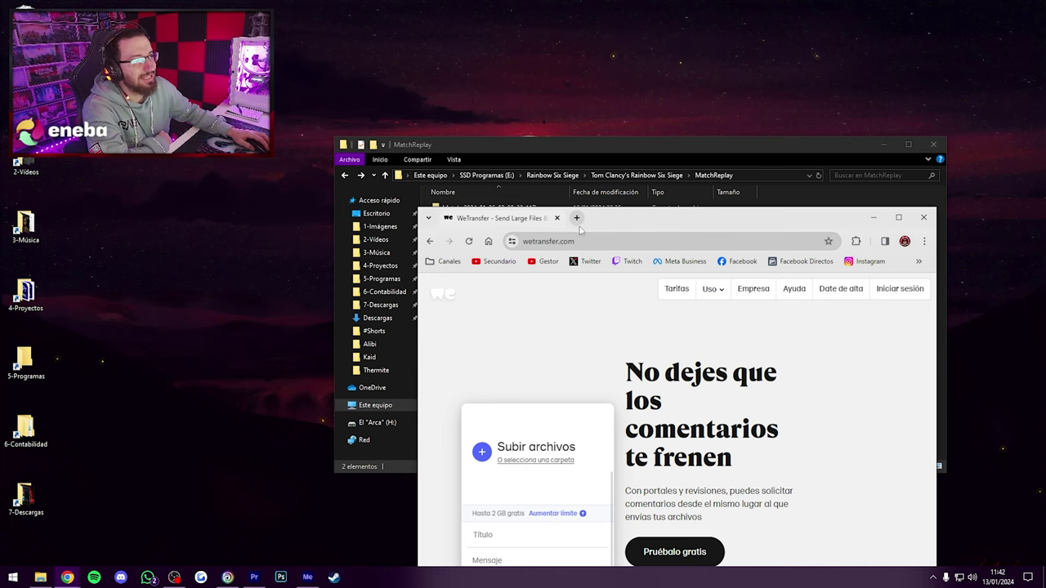
{"action": "double_click", "coordinate": [630, 226]}
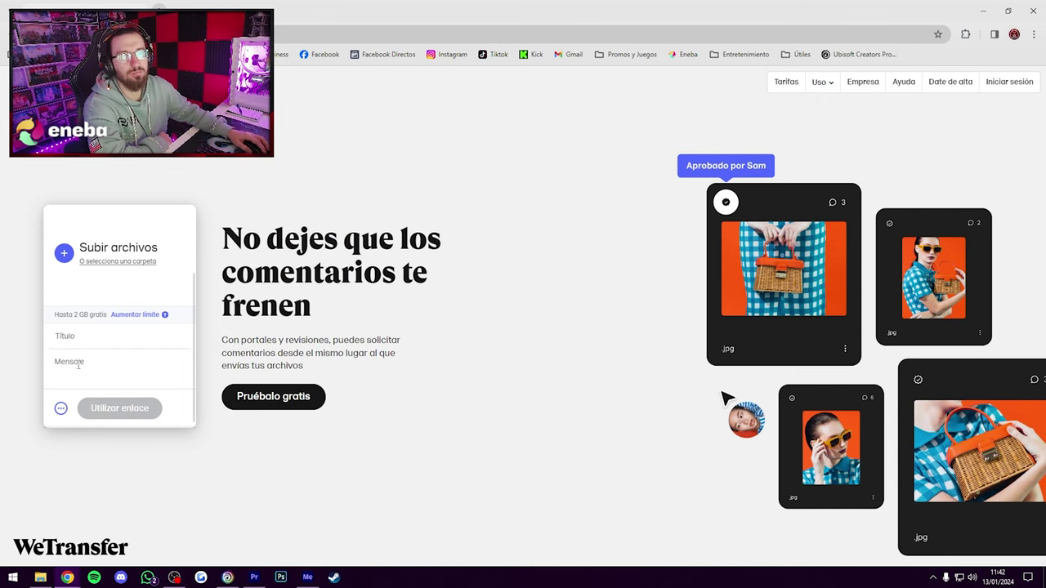
{"action": "left_click", "coordinate": [43, 575]}
{"action": "left_click", "coordinate": [498, 211]}
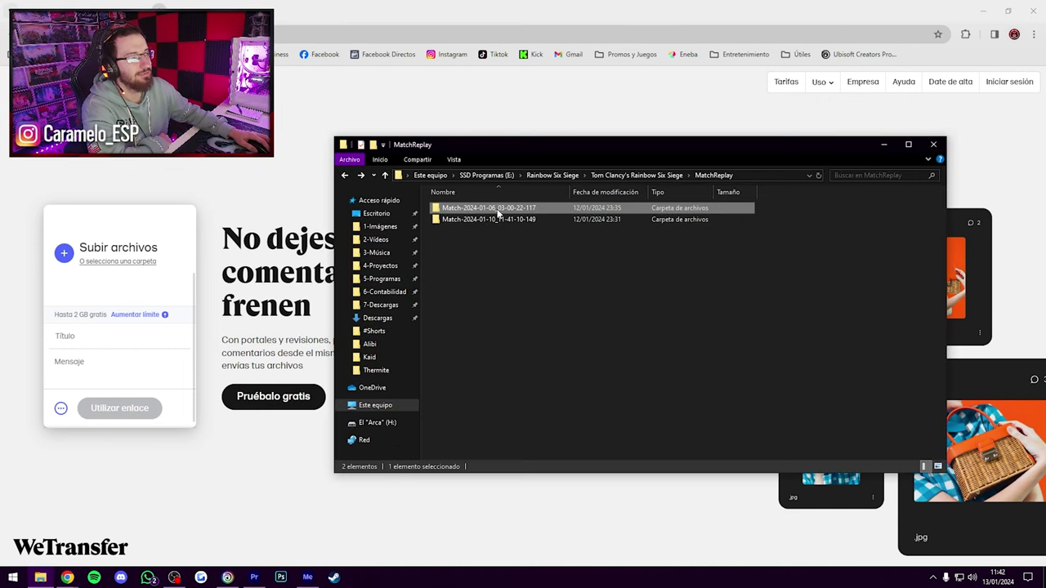
{"action": "left_click_drag", "start_coordinate": [498, 210], "coordinate": [117, 310]}
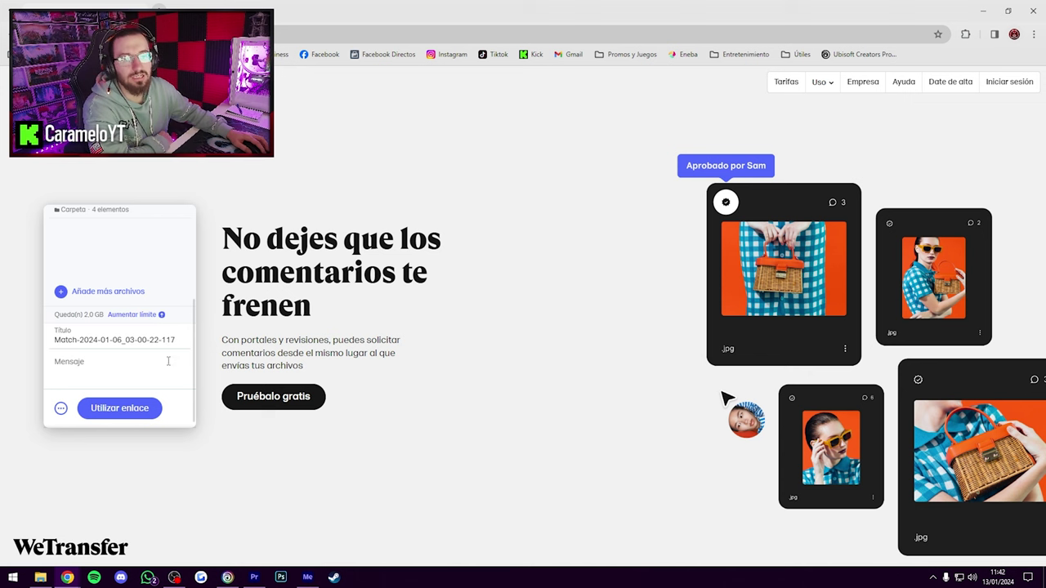
- Check the transfer options, upload the folder using the transfer link option, and copy the resulting download link
{"action": "left_click", "coordinate": [40, 578]}
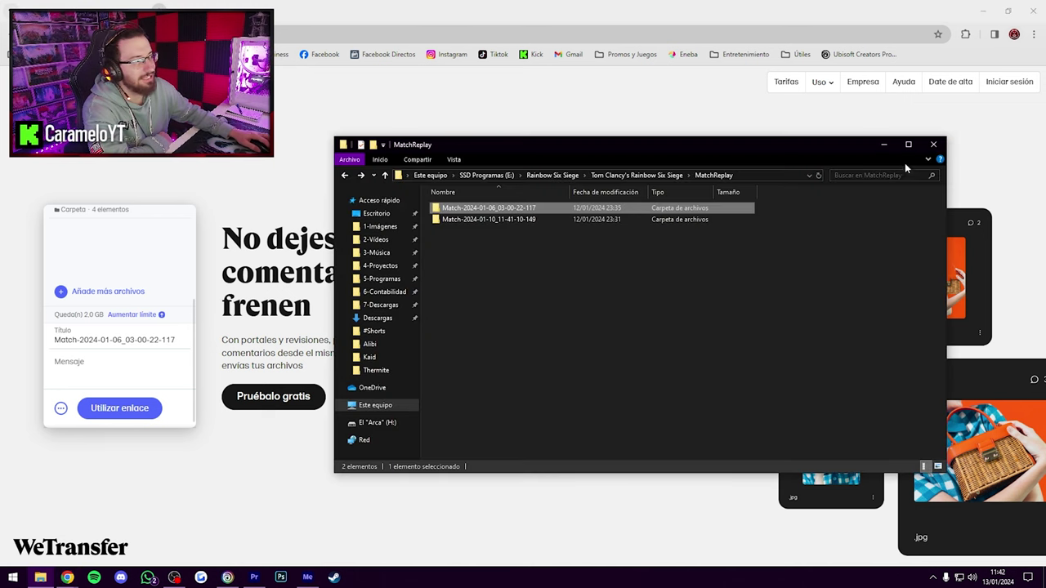
{"action": "left_click", "coordinate": [883, 144]}
{"action": "left_click", "coordinate": [60, 410]}
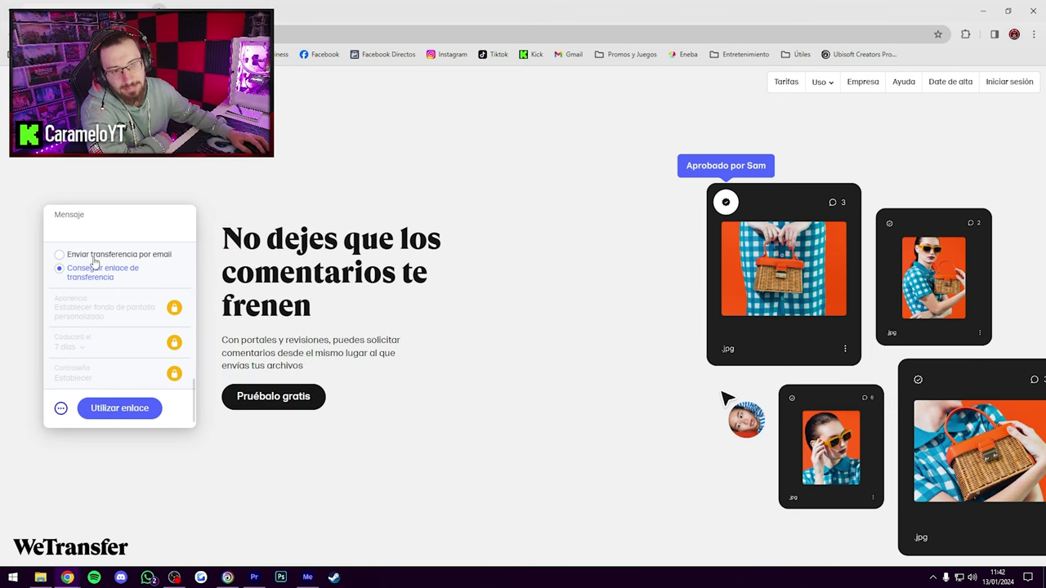
{"action": "mouse_move", "coordinate": [105, 293]}
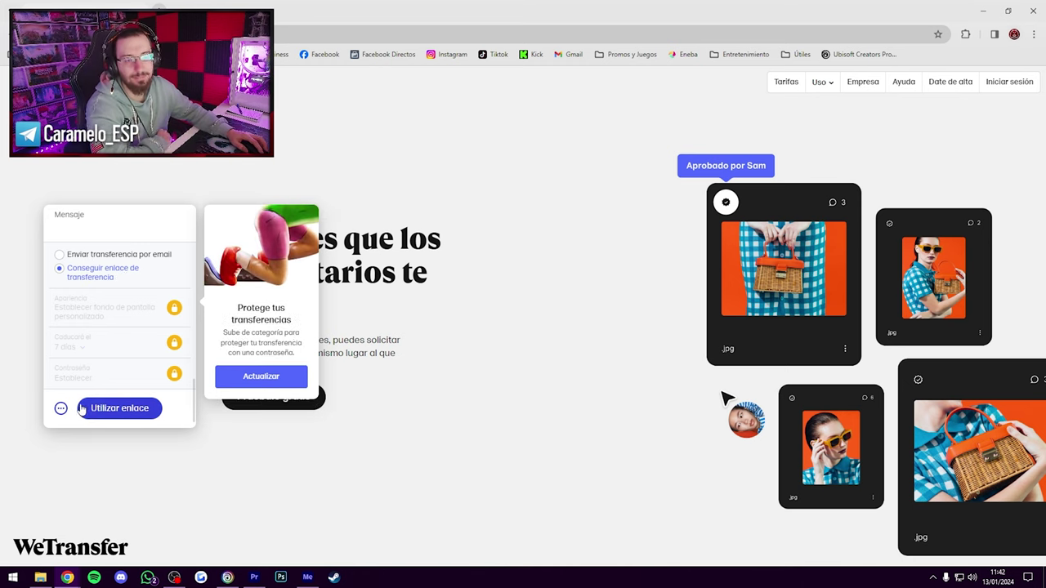
{"action": "left_click", "coordinate": [113, 417]}
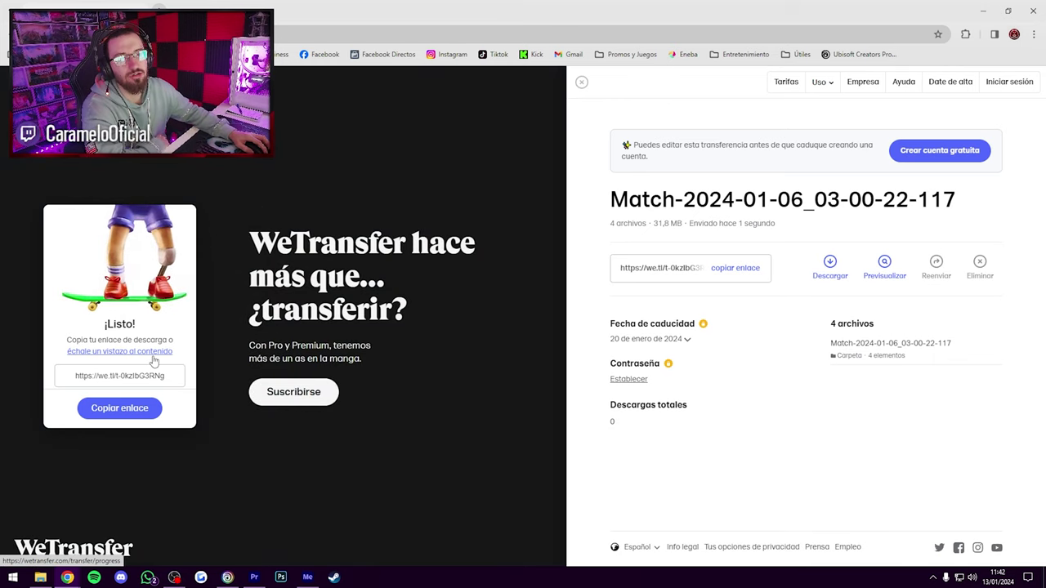
{"action": "left_click", "coordinate": [117, 409]}
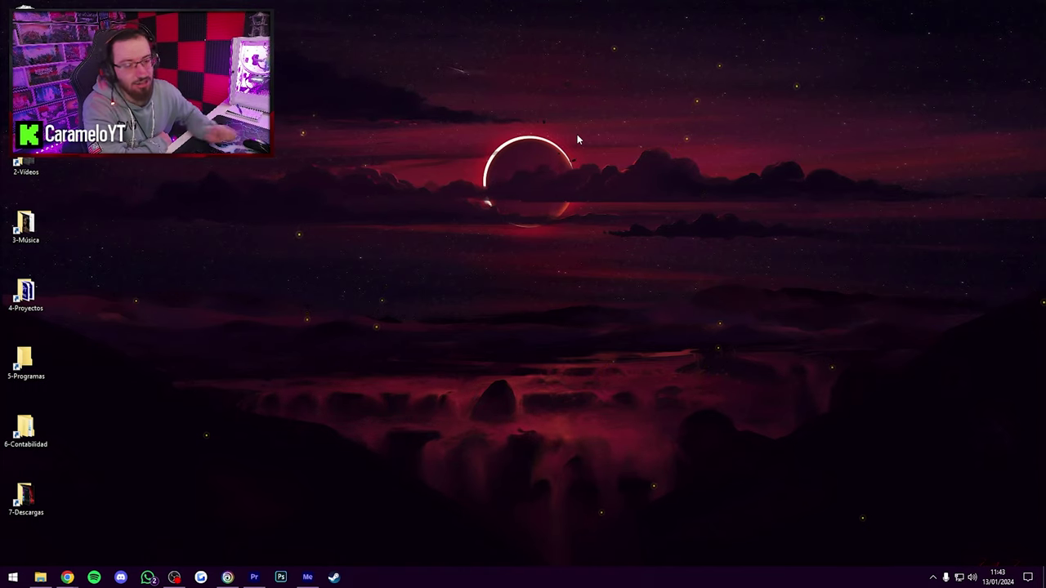
- Switch back to the MatchReplay folder in File Explorer and inspect the files inside Match-2024-01-10_11-41-10-149, returning to MatchReplay
{"action": "left_click", "coordinate": [40, 577]}
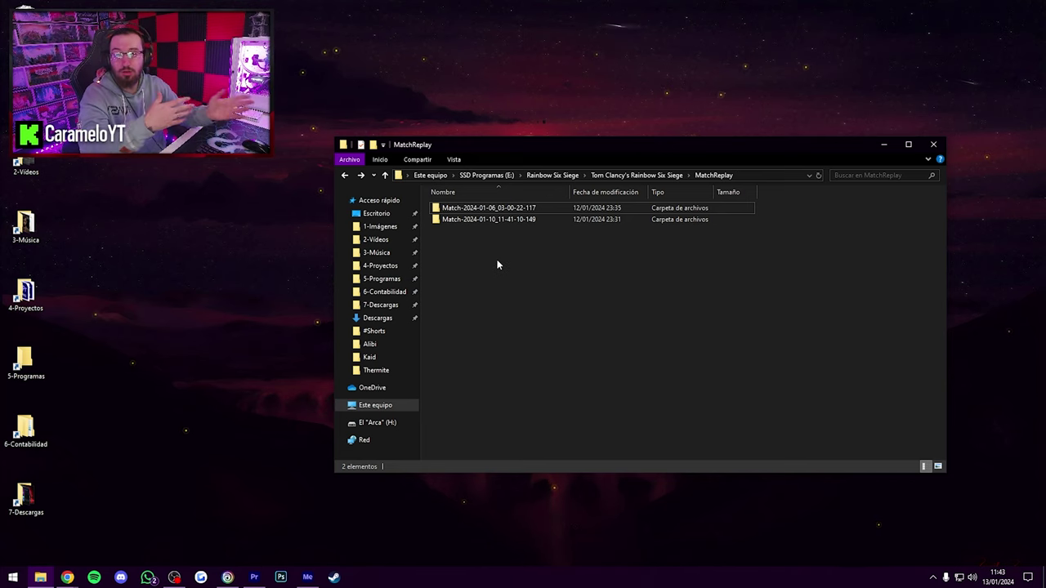
{"action": "left_click", "coordinate": [883, 145]}
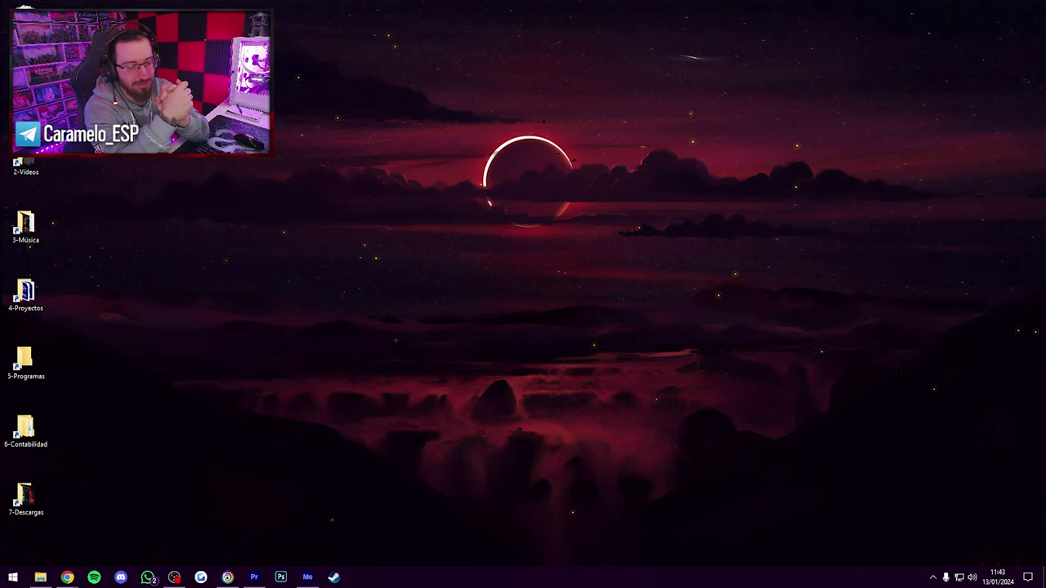
{"action": "left_click", "coordinate": [40, 577]}
{"action": "mouse_move", "coordinate": [469, 204]}
{"action": "left_mouse_down"}
{"action": "mouse_move", "coordinate": [528, 175]}
{"action": "mouse_move", "coordinate": [482, 175]}
{"action": "mouse_move", "coordinate": [479, 219]}
{"action": "left_mouse_up"}
{"action": "double_click", "coordinate": [471, 219]}
{"action": "left_click_drag", "start_coordinate": [476, 264], "coordinate": [483, 202]}
{"action": "left_click", "coordinate": [488, 300]}
{"action": "key", "text": "BackSpace"}
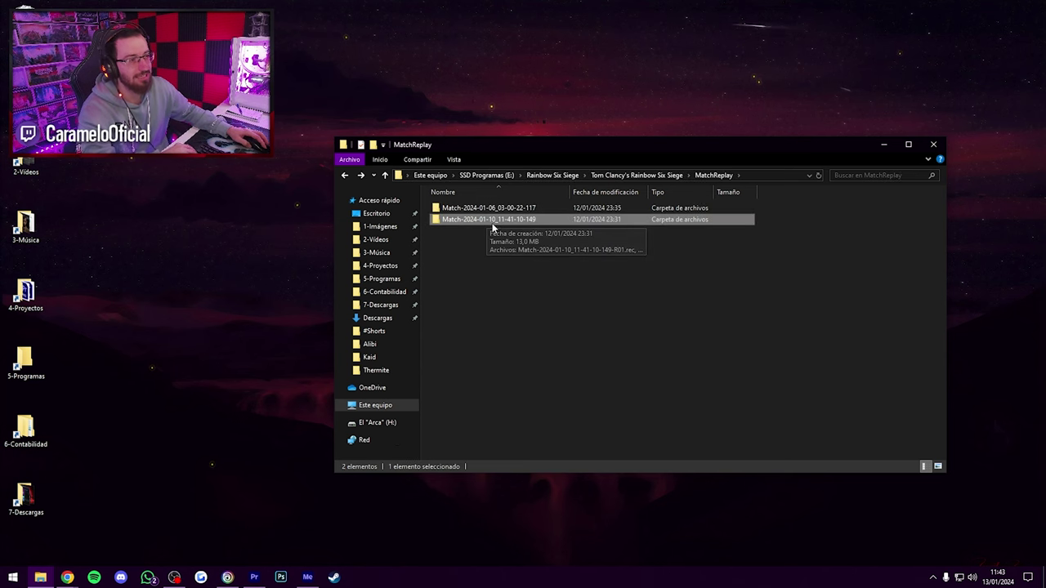
{"action": "left_click", "coordinate": [506, 268]}
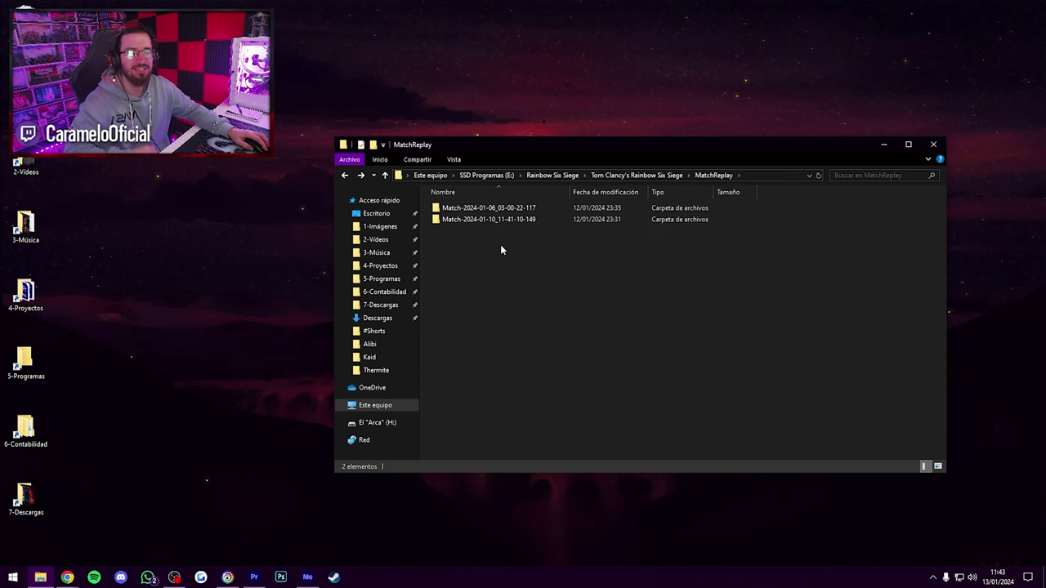